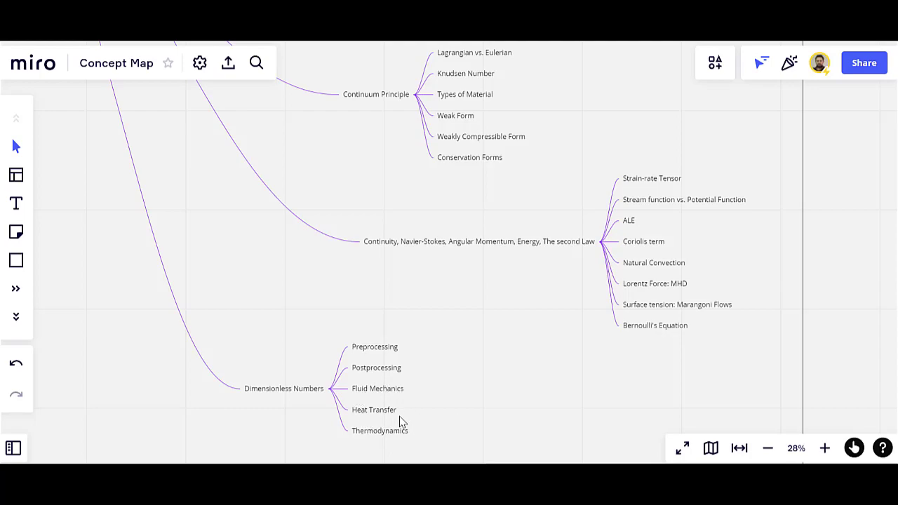
Zoom out to 7% and bring the Analytical Methods branch into view
scroll(395, 363, "down", 5)
scroll(479, 192, "up", 3)
scroll(442, 77, "down", 5)
scroll(477, 224, "up", 4)
scroll(478, 225, "down", 6)
scroll(476, 224, "down", 3)
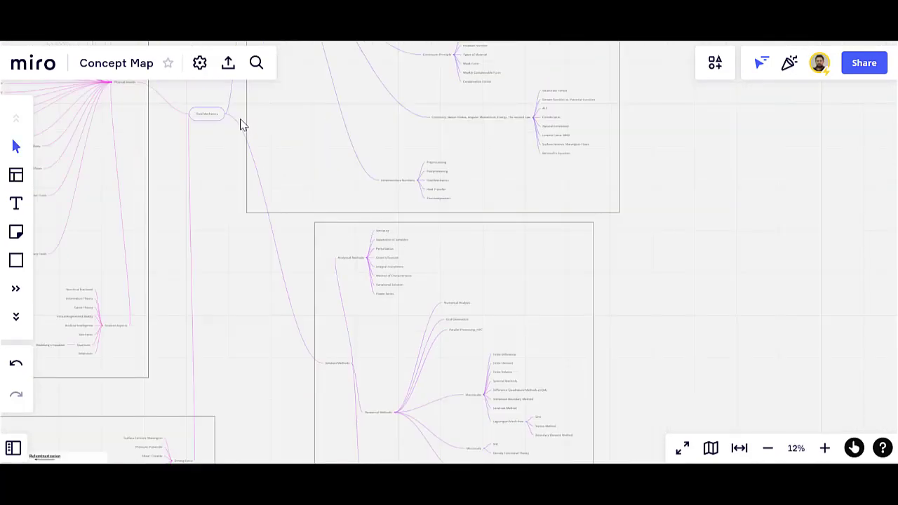
scroll(319, 358, "down", 4)
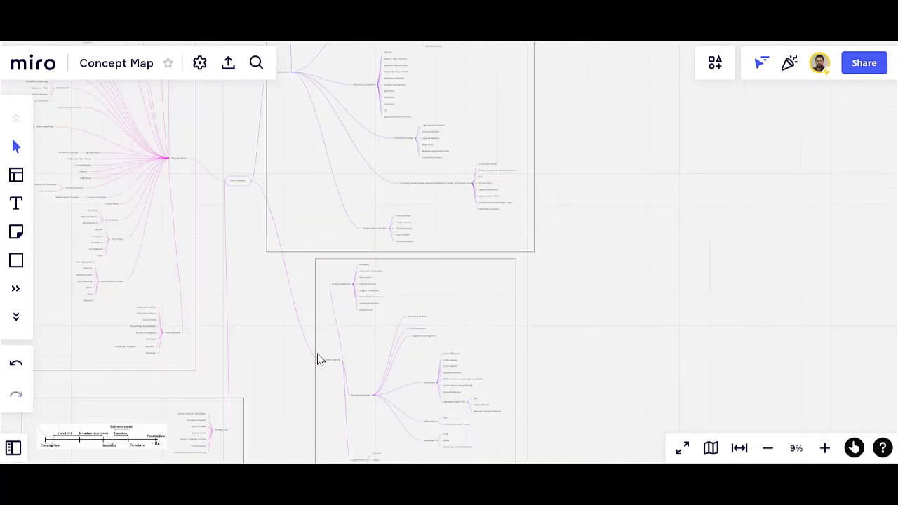
scroll(330, 372, "up", 6)
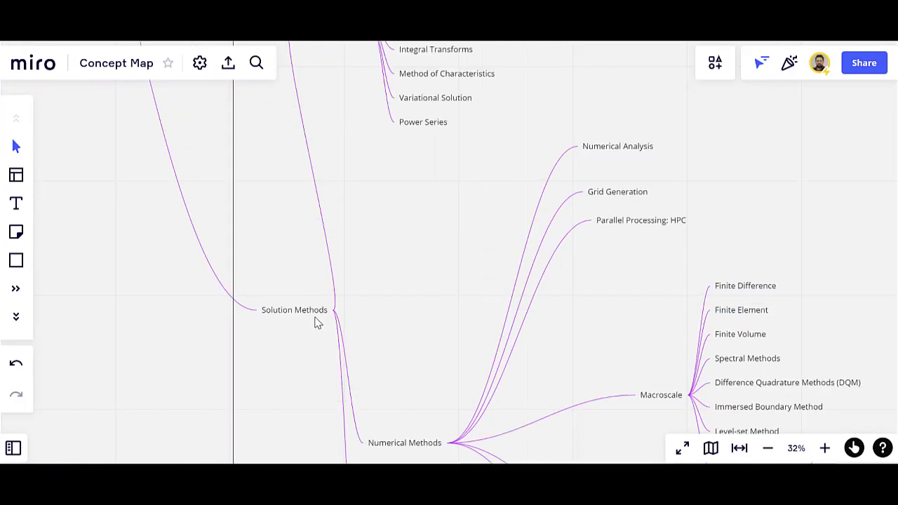
left_click_drag(405, 233, 391, 299)
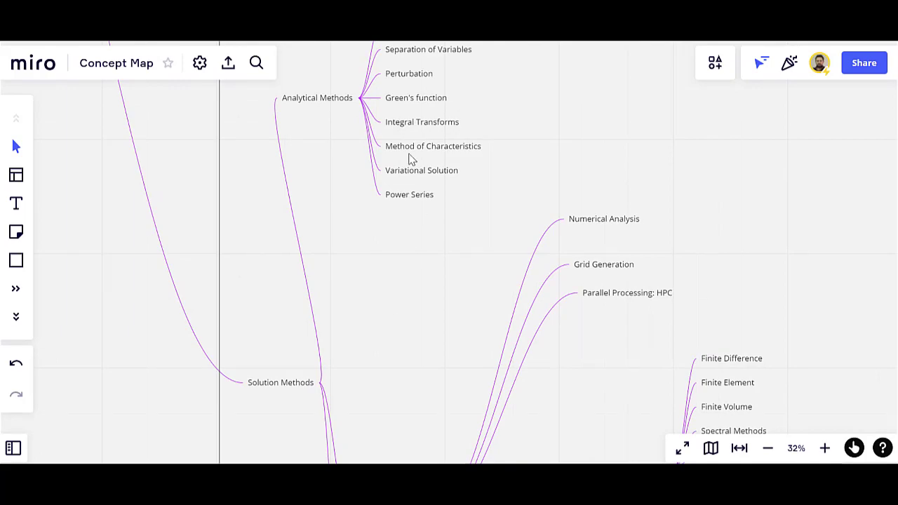
Zoom to 32% and pan to the Numerical Methods' Macroscale, Microscale and Mesoscale branches
scroll(326, 158, "up", 2)
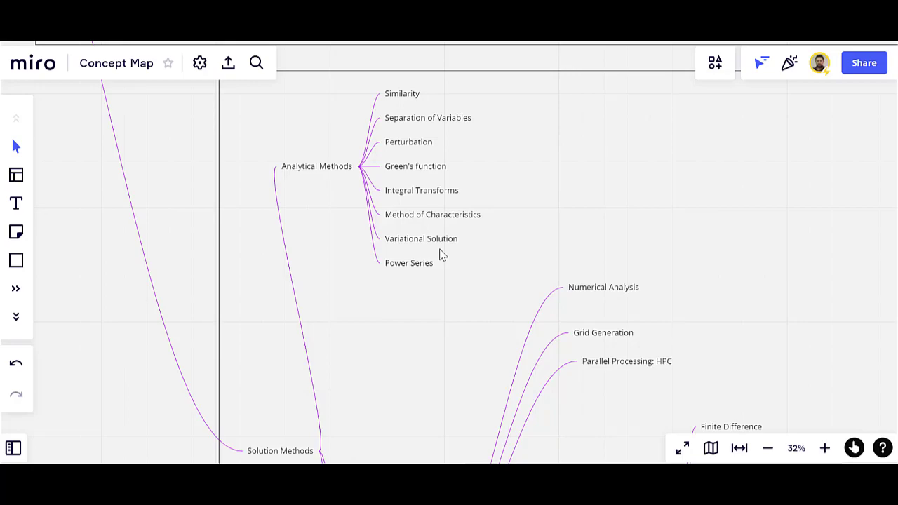
scroll(407, 199, "down", 5)
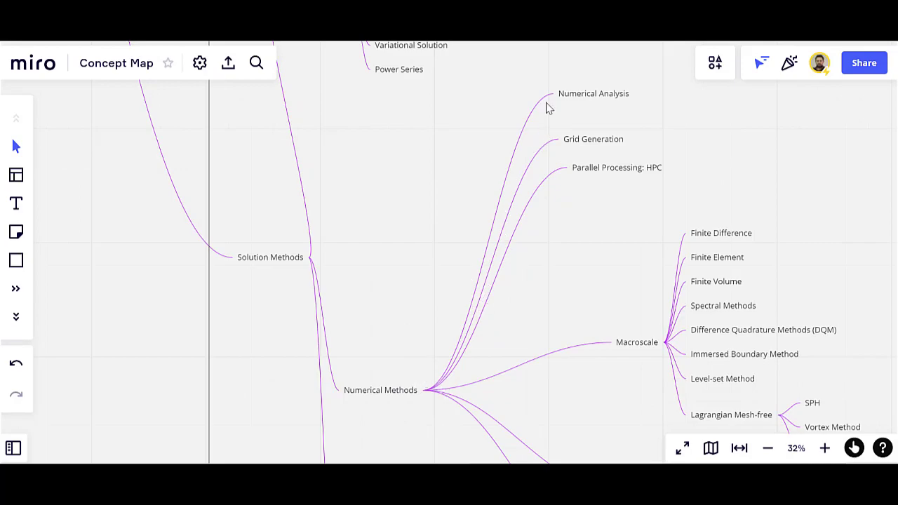
mouse_move(588, 95)
mouse_move(588, 144)
mouse_move(625, 169)
left_click_drag(580, 385, 453, 256)
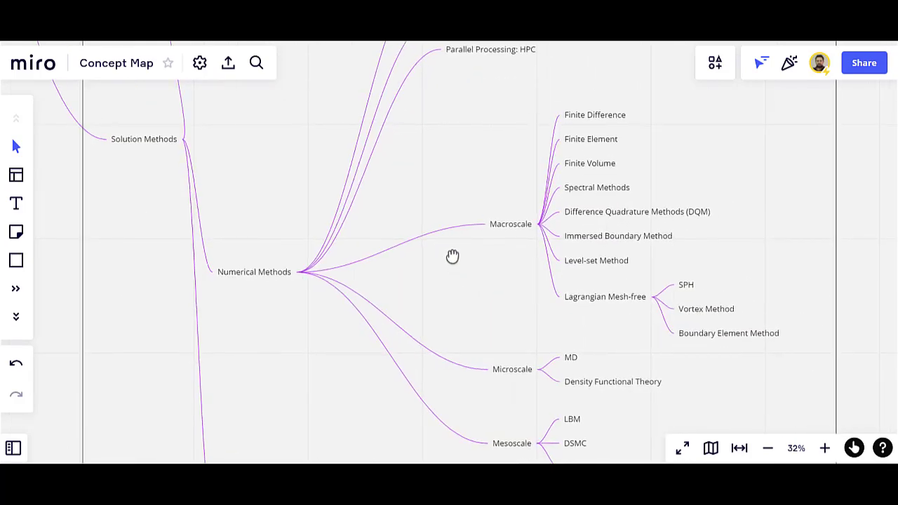
Pan the map toward the Microscale branch beside the Lagrangian Mesh-free node
left_click_drag(536, 283, 505, 231)
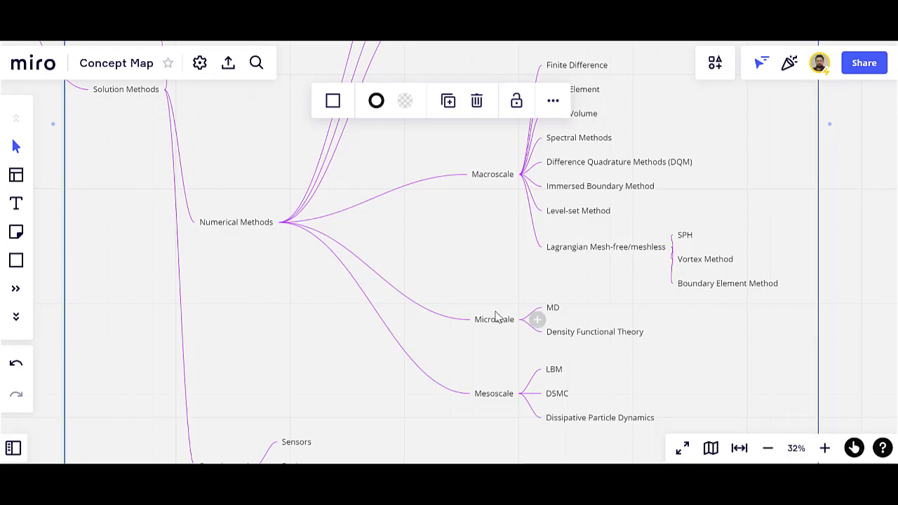
Zoom out to 12% and pan past the Experimental branch to the Physical Results hub
scroll(381, 369, "down", 4)
left_click_drag(359, 398, 344, 313)
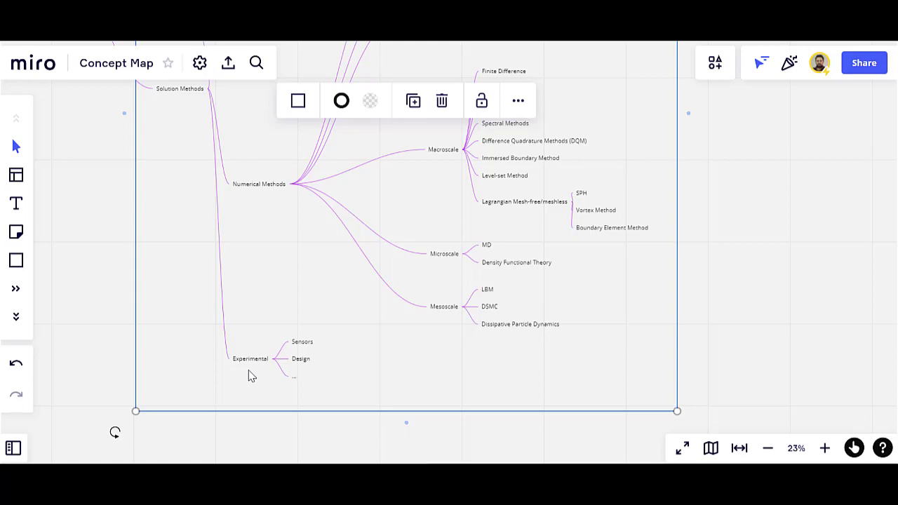
scroll(250, 377, "down", 5)
left_click_drag(159, 189, 623, 370)
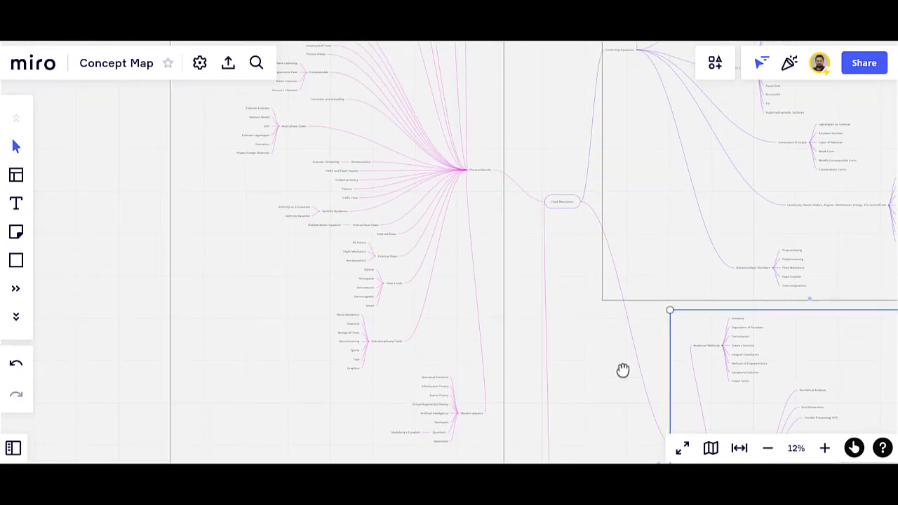
Zoom to 38% and pan below Turbulent Flows to Reactive flows and Mass transfer
scroll(477, 175, "up", 5)
scroll(475, 185, "up", 3)
left_click_drag(414, 132, 484, 450)
left_click_drag(532, 349, 547, 436)
scroll(470, 266, "up", 5)
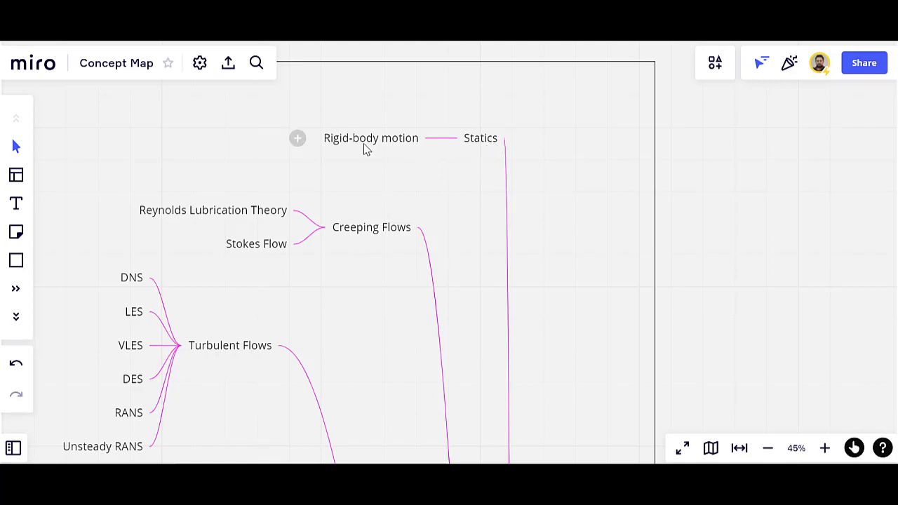
left_click_drag(361, 267, 533, 224)
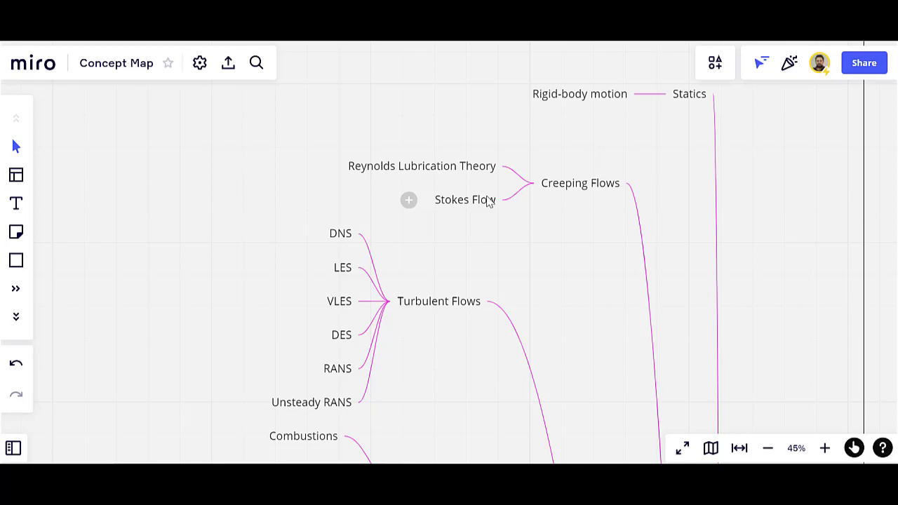
scroll(483, 255, "down", 5)
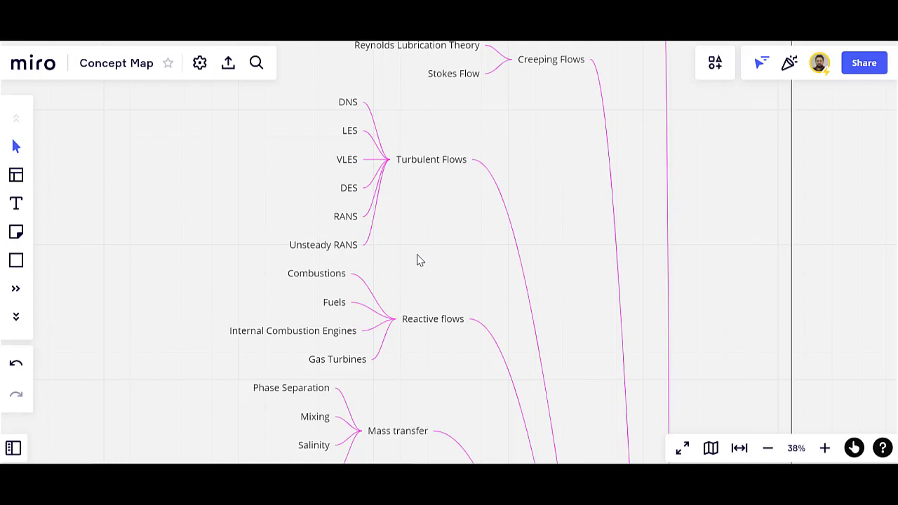
left_click_drag(403, 245, 381, 71)
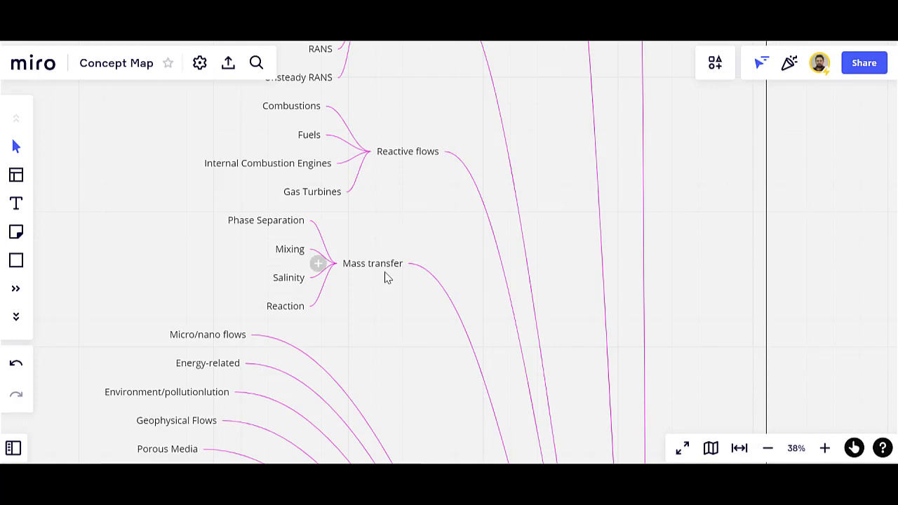
Pan down past Mass transfer to the Micro/nano flows and Compressible branches
left_click_drag(395, 296, 447, 183)
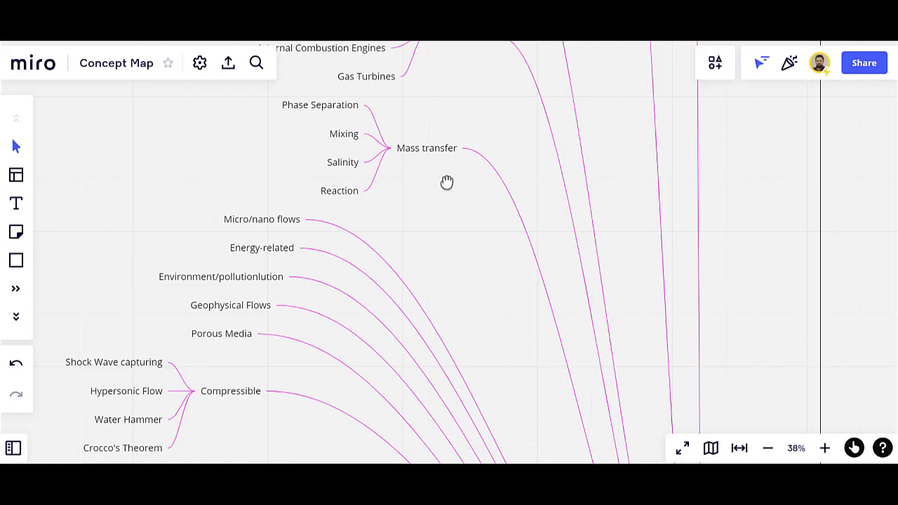
scroll(447, 182, "down", 3)
scroll(447, 182, "left", 3)
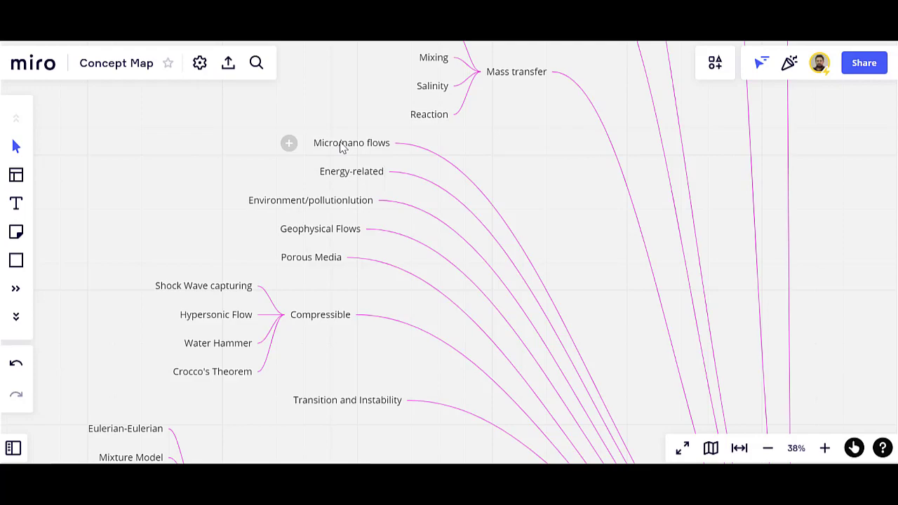
Hide the board interface and undo the duplicated text so the node reads Environment/pollution
key("ctrl+backslash")
key("ctrl+z")
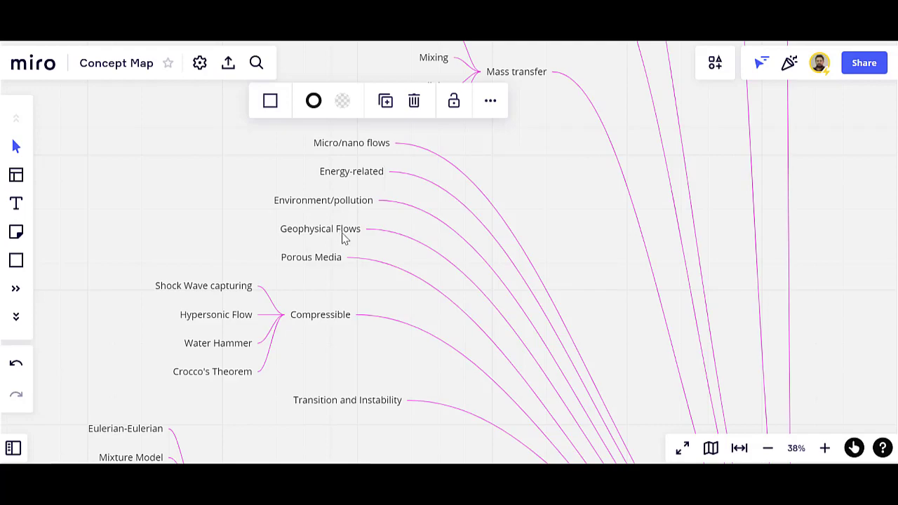
scroll(342, 237, "down", 3)
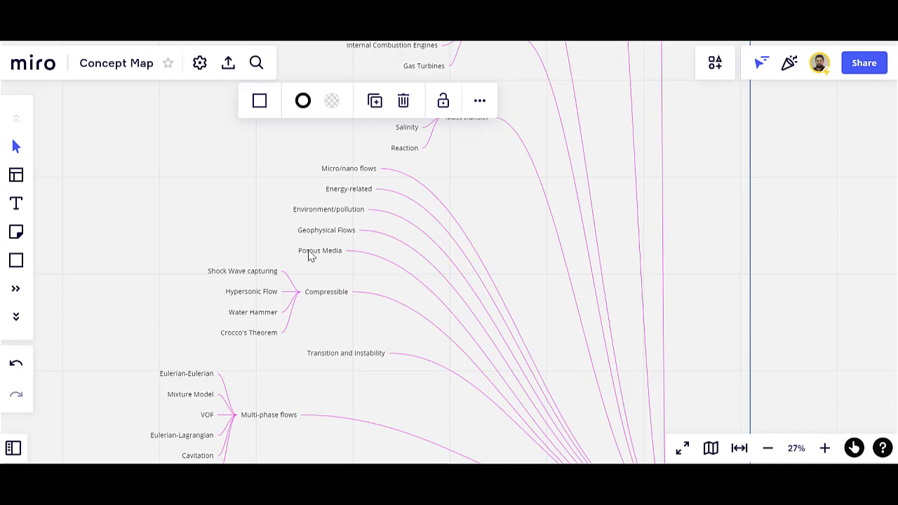
scroll(315, 261, "up", 1)
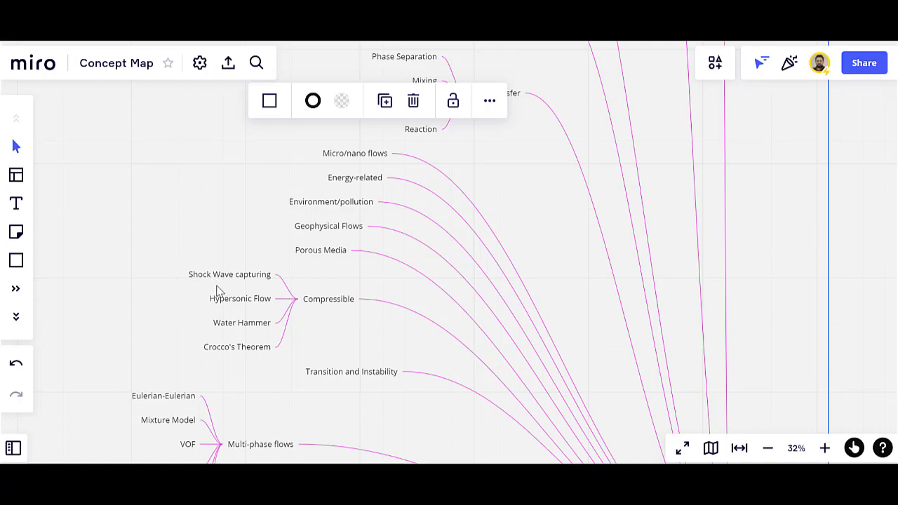
Pan past the Multi-phase flows branch to the Physical Results hub
left_click_drag(317, 395, 275, 224)
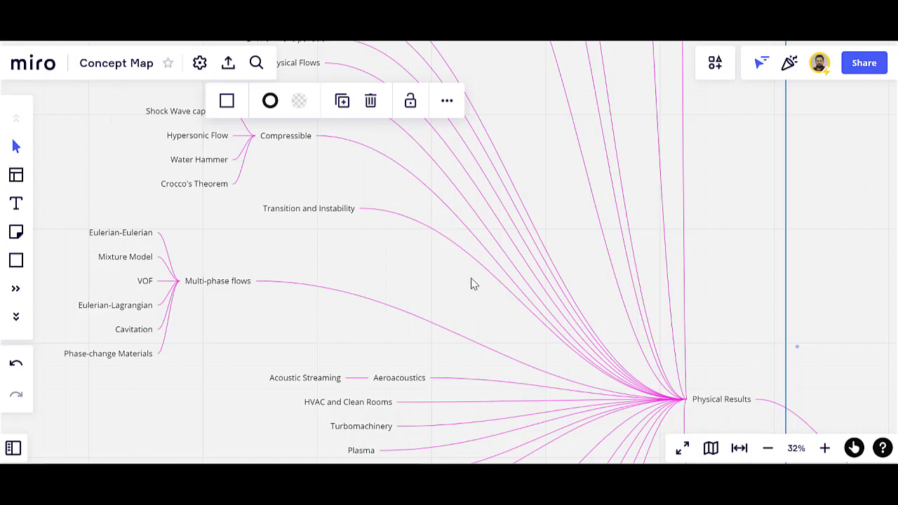
scroll(473, 283, "down", 5)
scroll(473, 283, "right", 3)
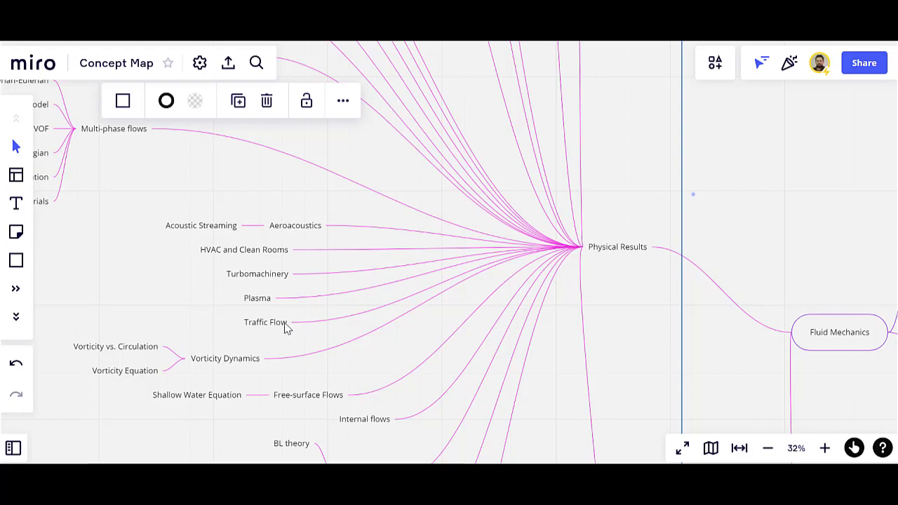
Pan down to the Vorticity Dynamics, External flows and Polar Fluids branches
left_click_drag(141, 307, 203, 143)
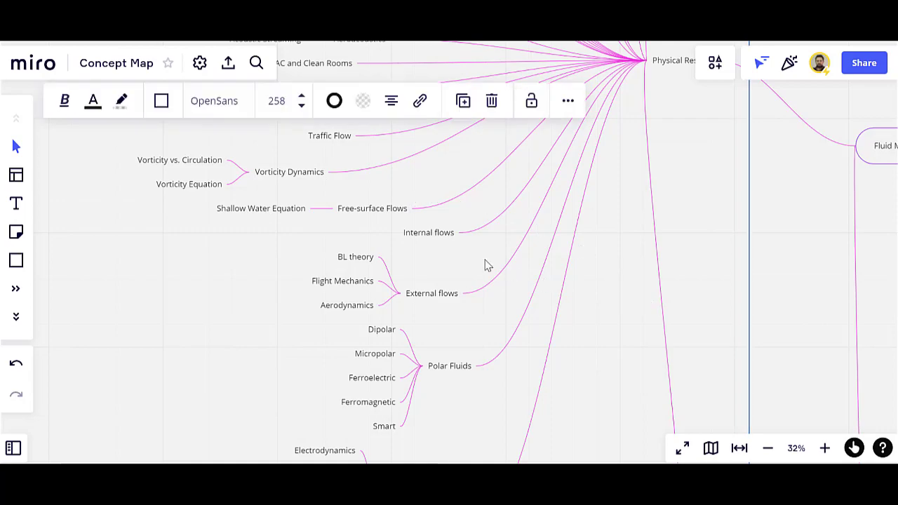
scroll(462, 301, "up", 2)
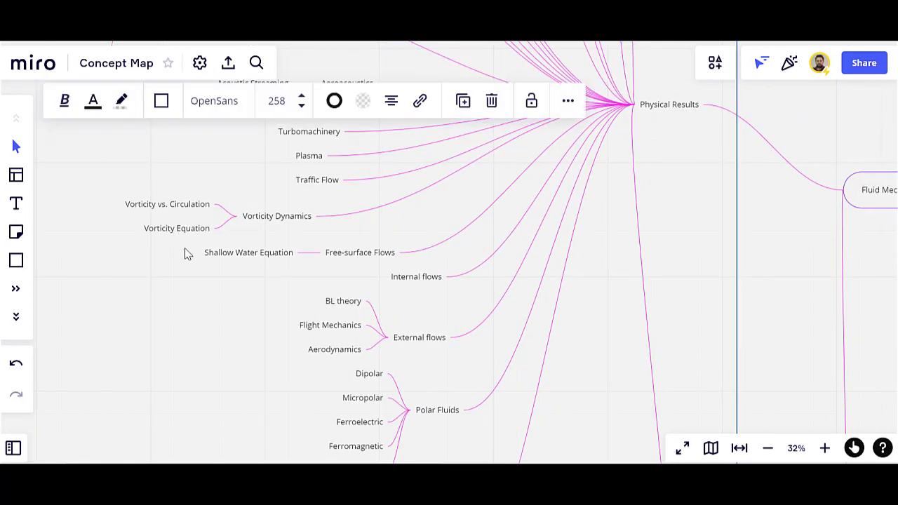